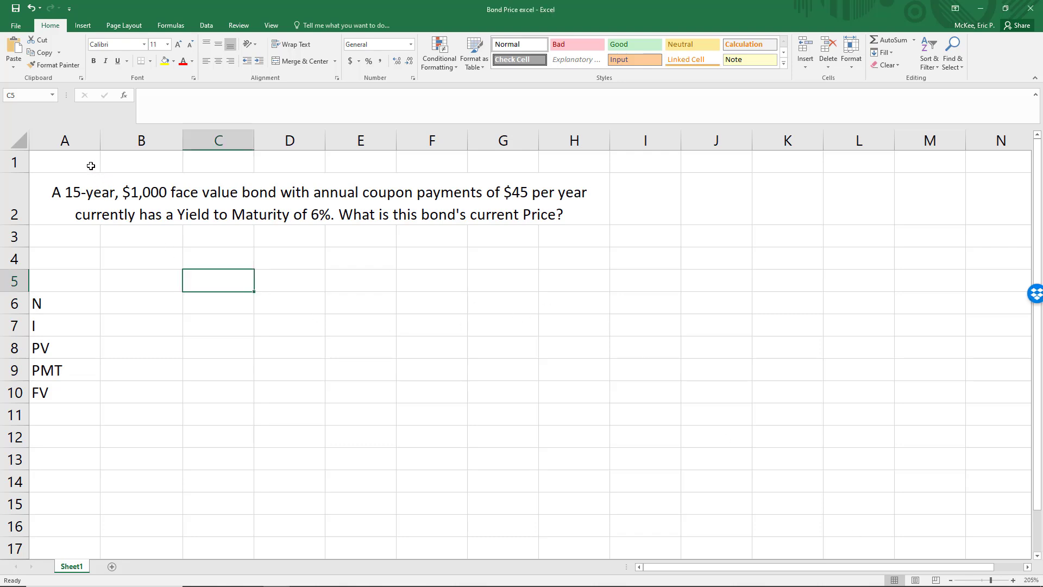
pyautogui.moveTo(83, 163); pyautogui.dragTo(503, 242)
pyautogui.click(503, 241)
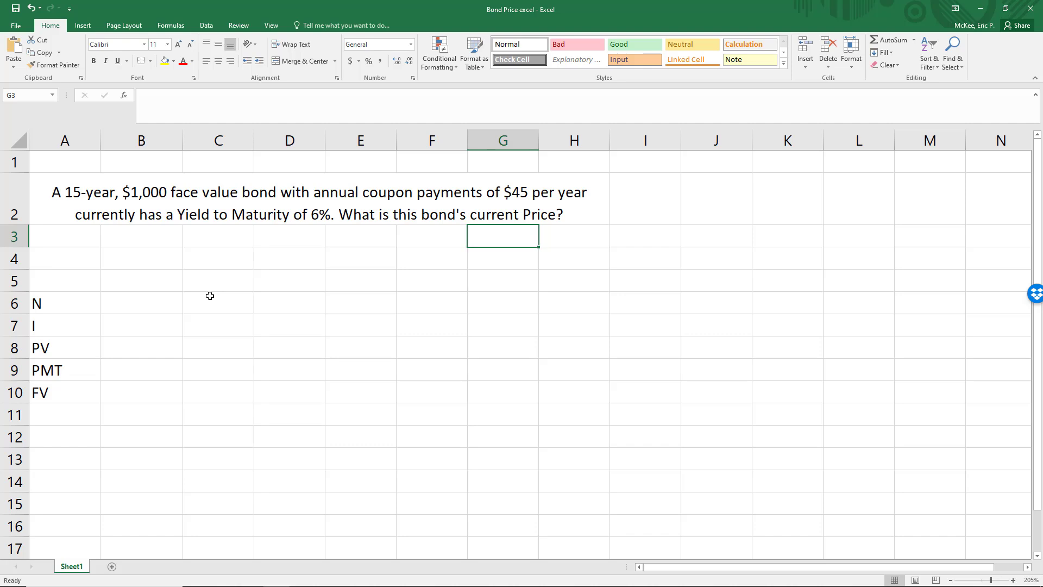
# Enter 15 as the number of periods in B6 and .06 as the interest rate in B7.
pyautogui.click(133, 302)
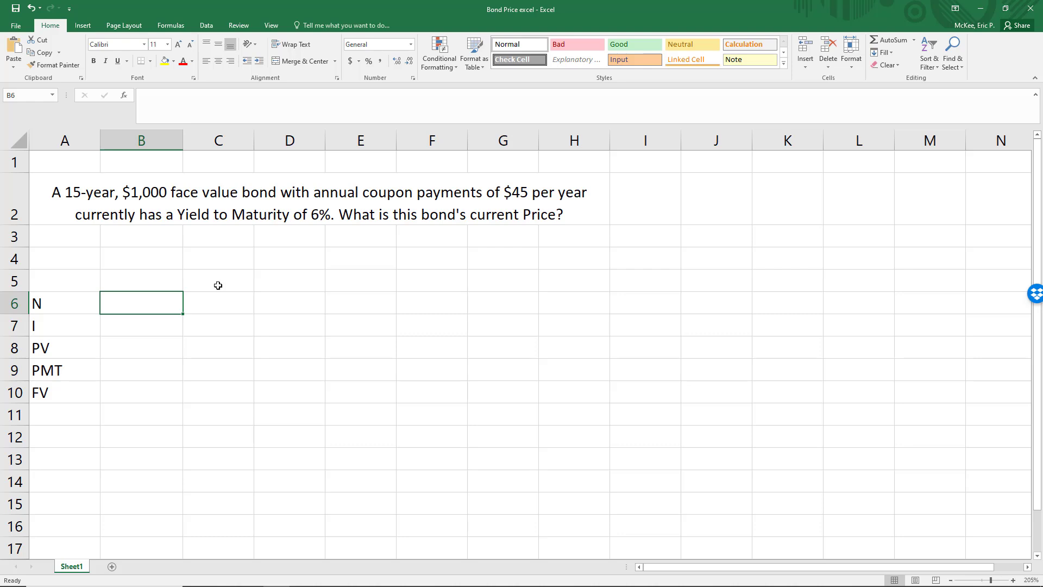
pyautogui.write('15')
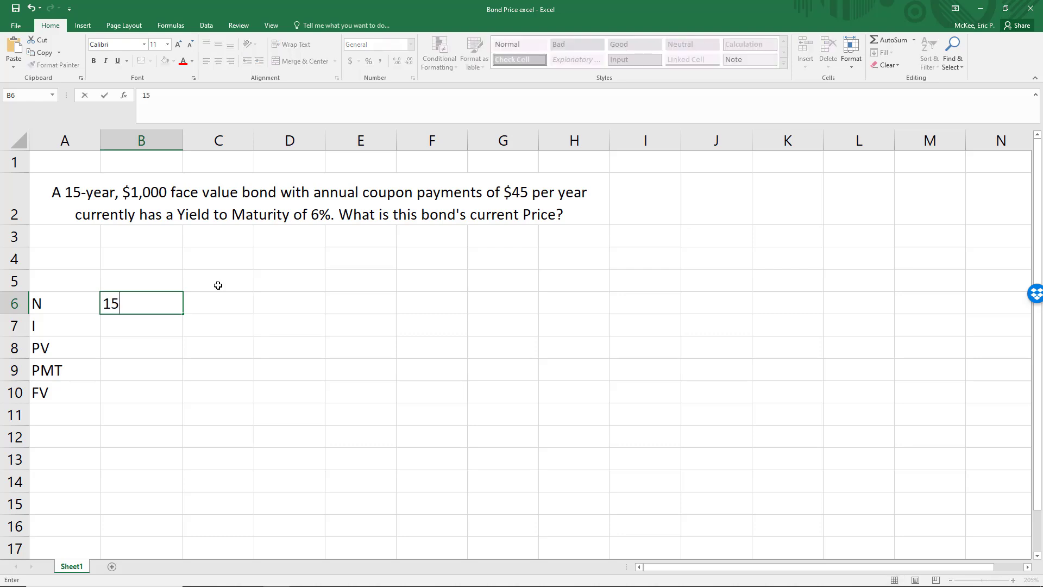
pyautogui.press('Return')
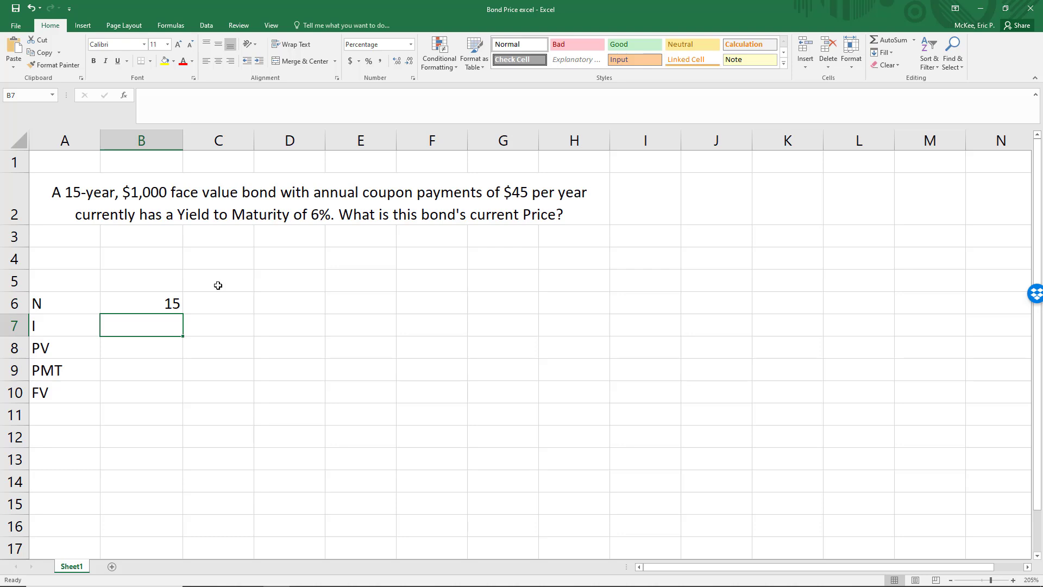
pyautogui.write('.')
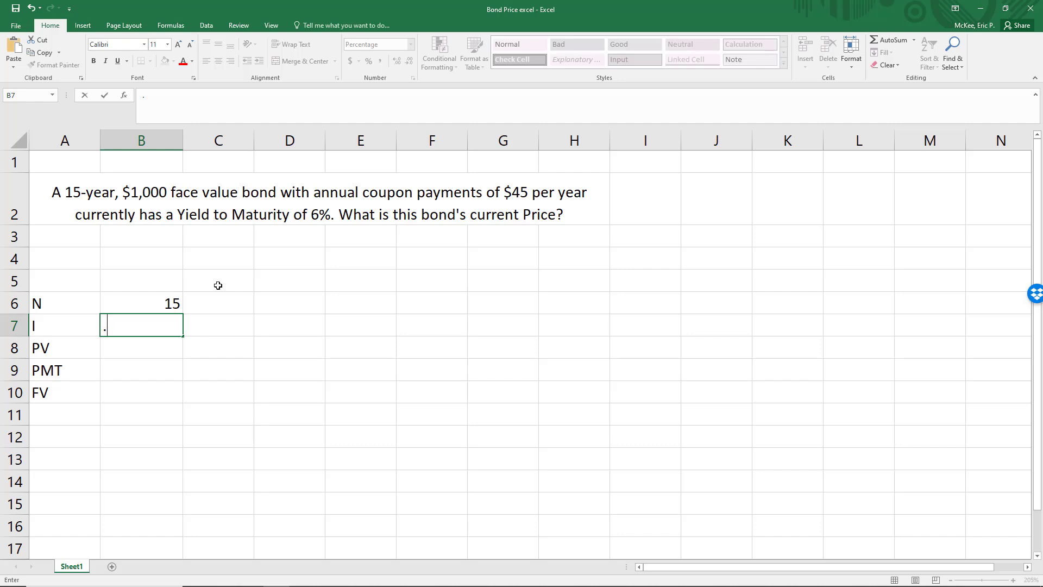
pyautogui.write('06')
pyautogui.press('Return')
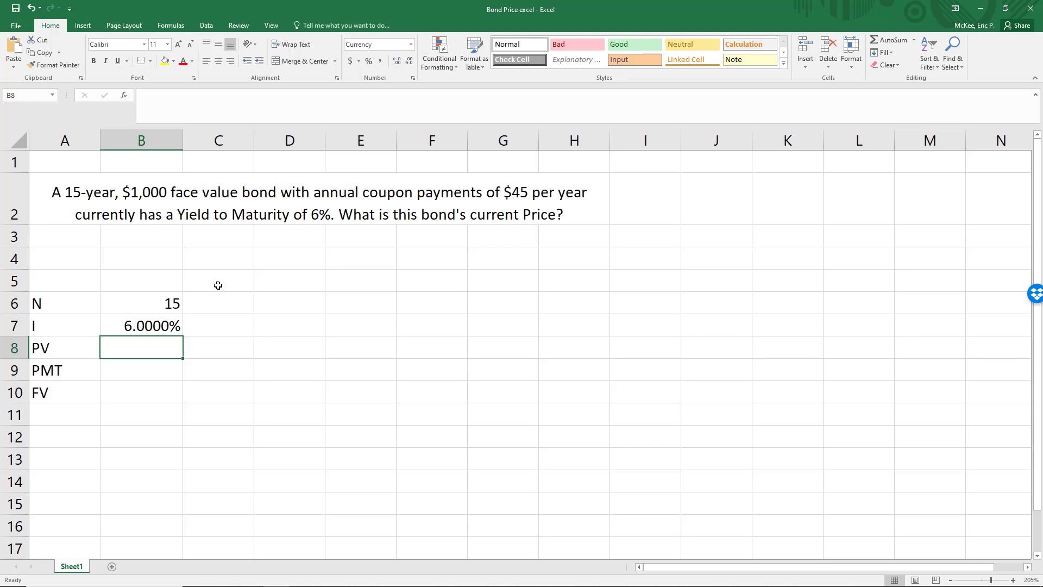
# Enter 45 as the PMT value in B9 and 1000 as the FV value in B10, leaving PV blank.
pyautogui.press('Down')
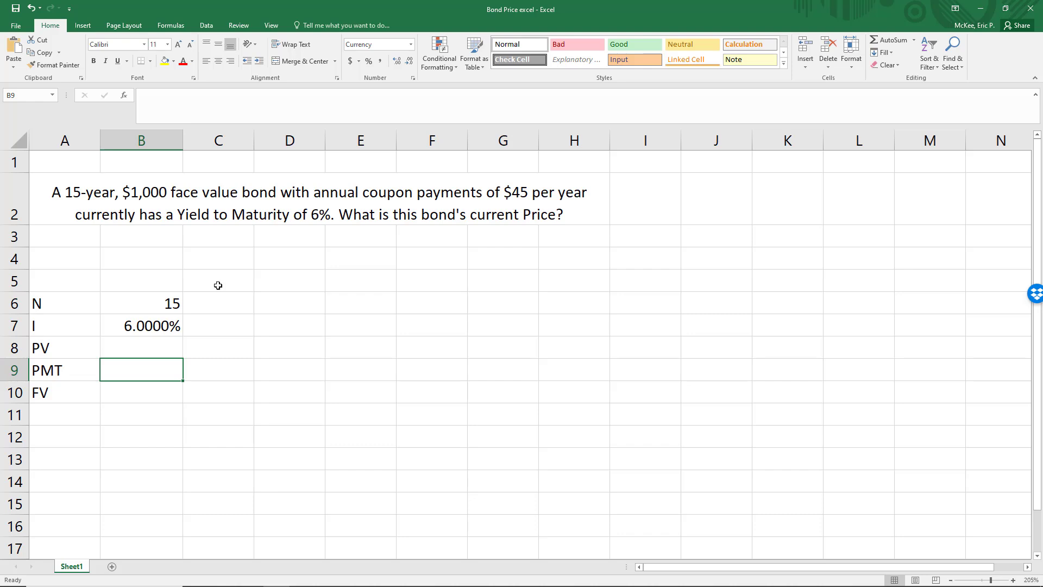
pyautogui.write('45')
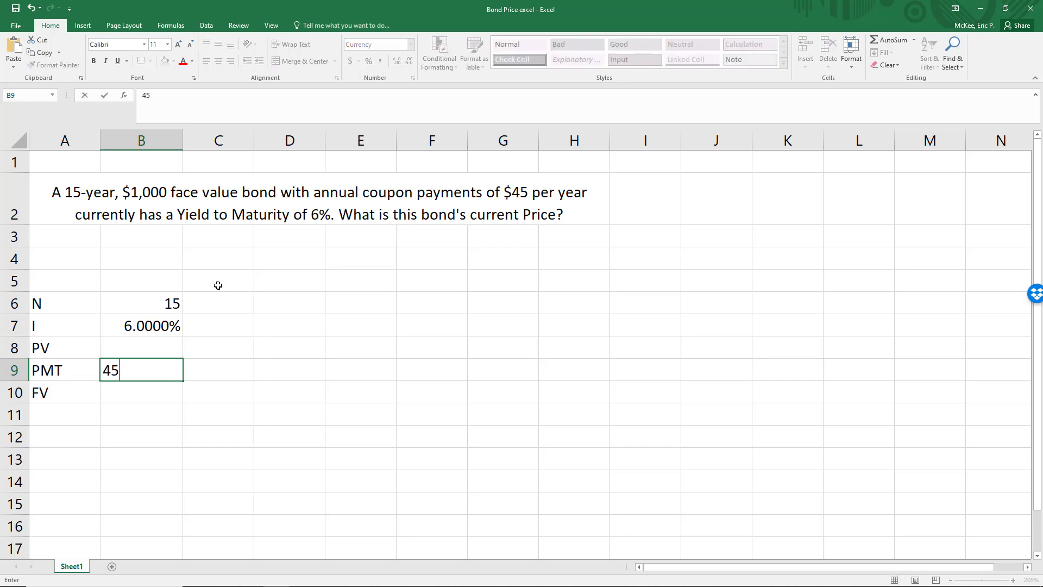
pyautogui.press('Return')
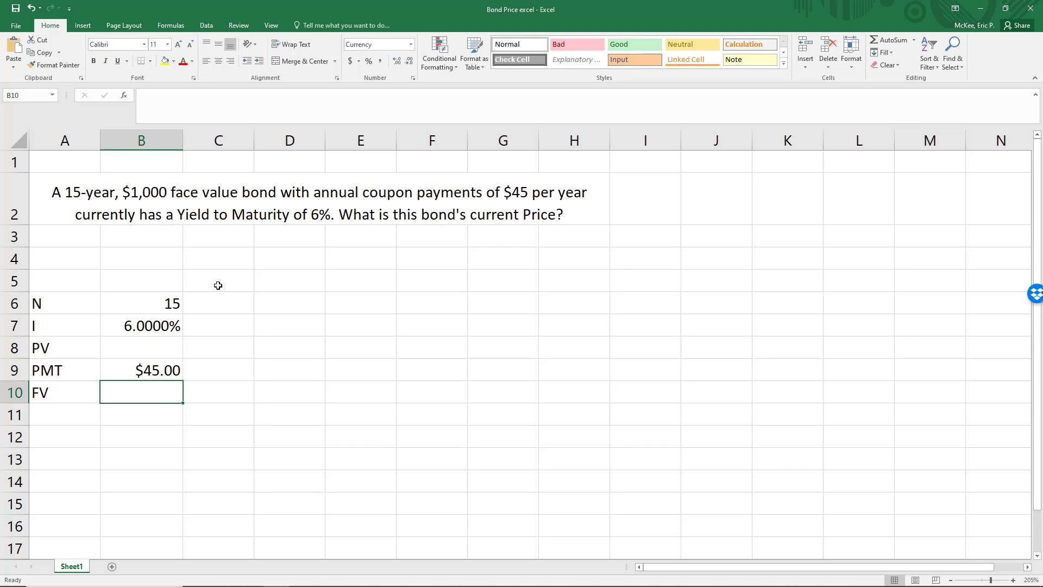
pyautogui.write('1000')
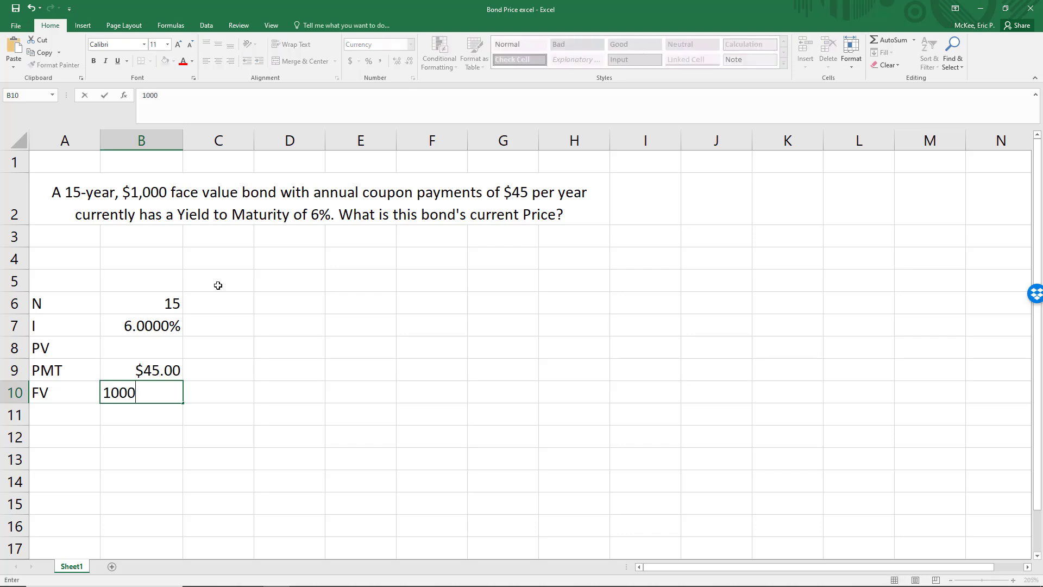
pyautogui.press('Return')
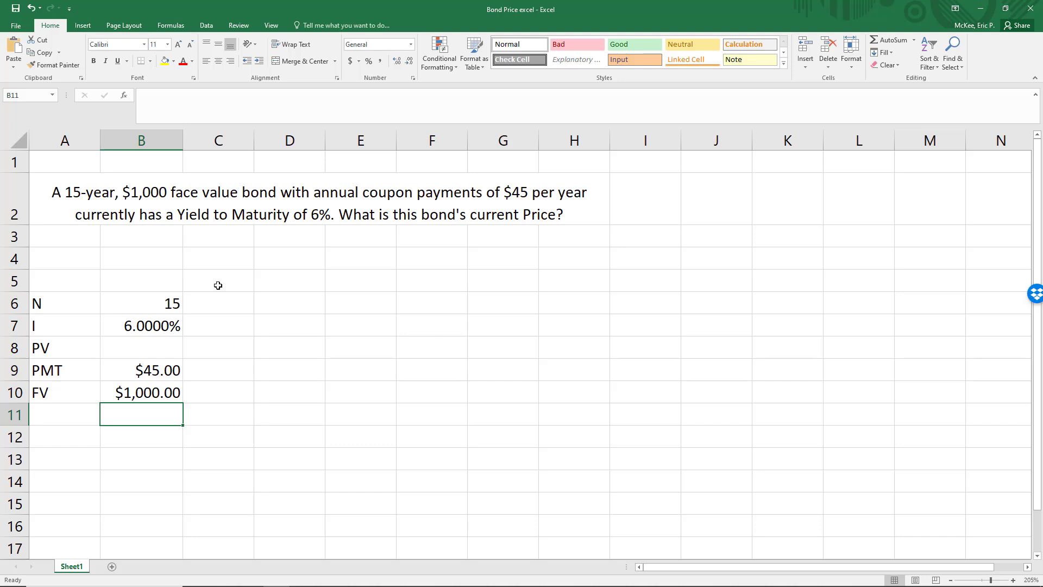
# Make the future value and payment negative, changing B10 to -1000 and B9 to -45.
pyautogui.press('Up')
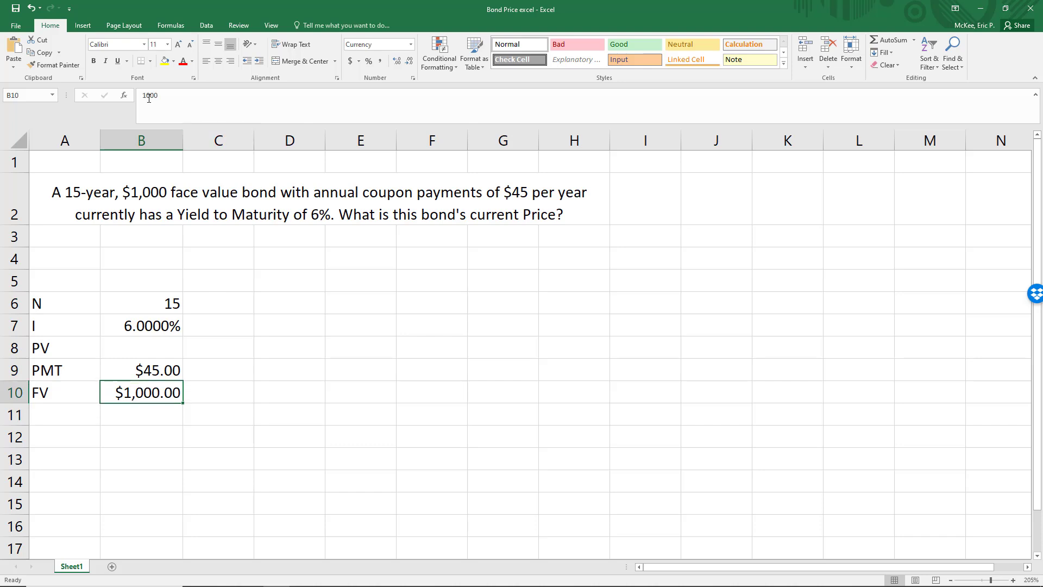
pyautogui.click(149, 97)
pyautogui.write('-')
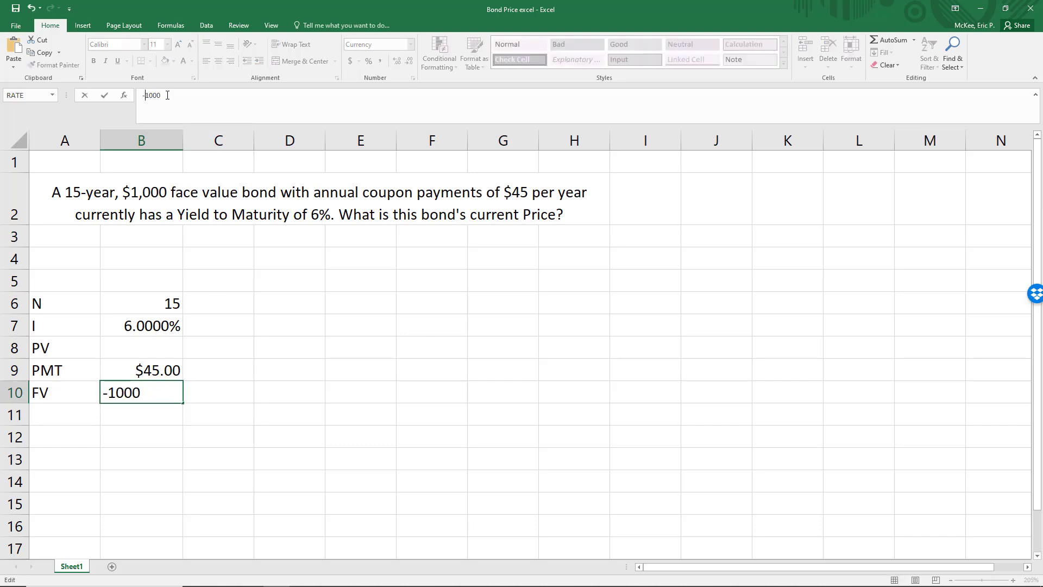
pyautogui.press('Return')
pyautogui.press('Up')
pyautogui.press('Up')
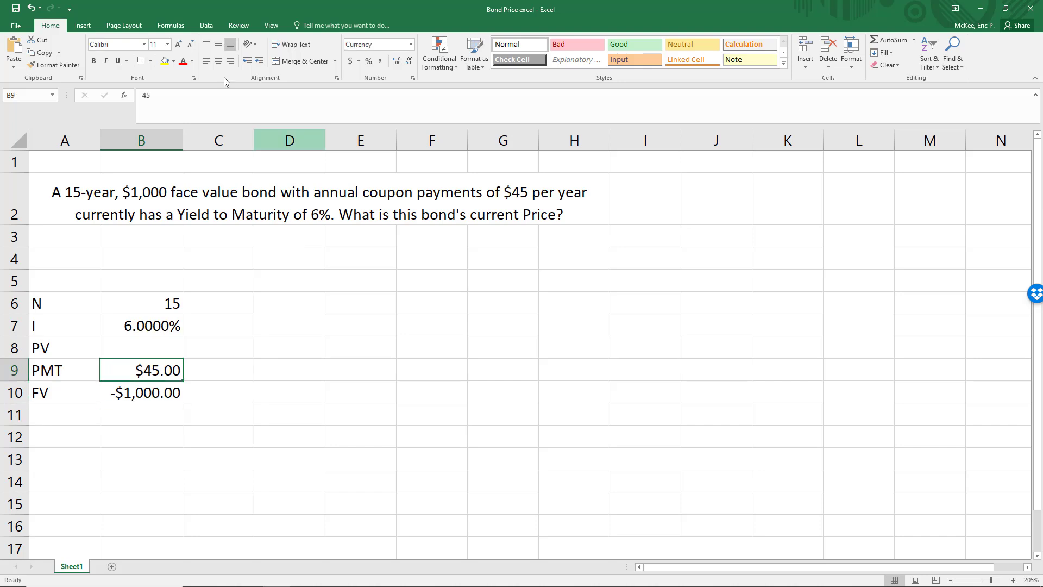
pyautogui.click(146, 96)
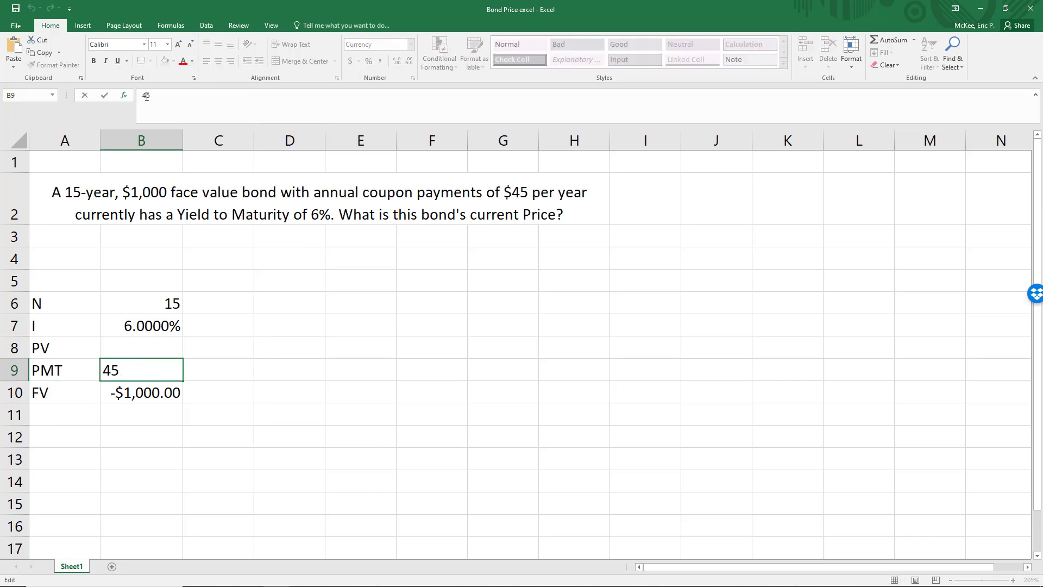
pyautogui.write('-')
pyautogui.press('Return')
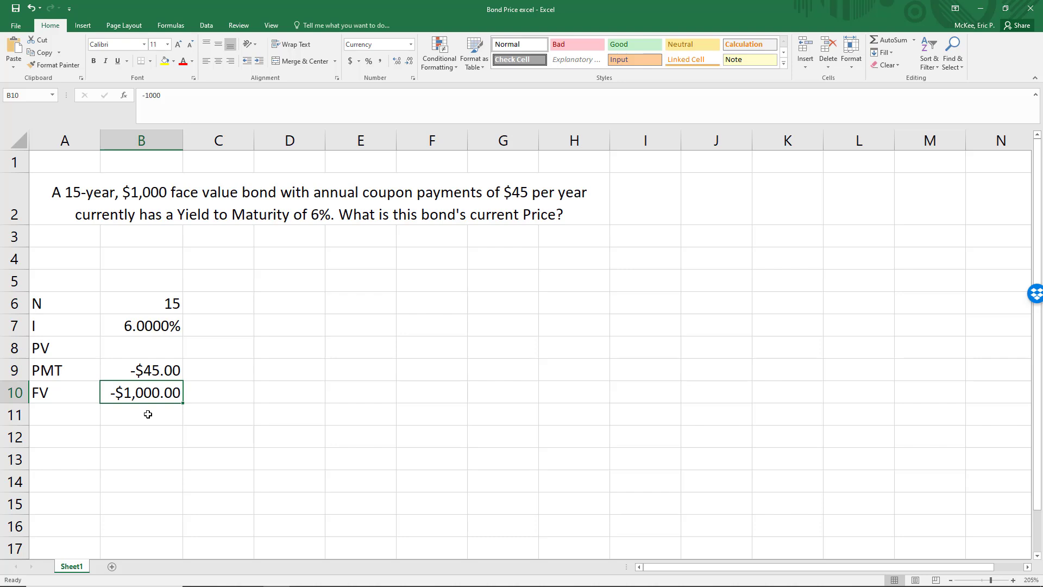
# Calculate the bond price in B8 with the formula =pv(.06,15,-45,-1000).
pyautogui.click(140, 347)
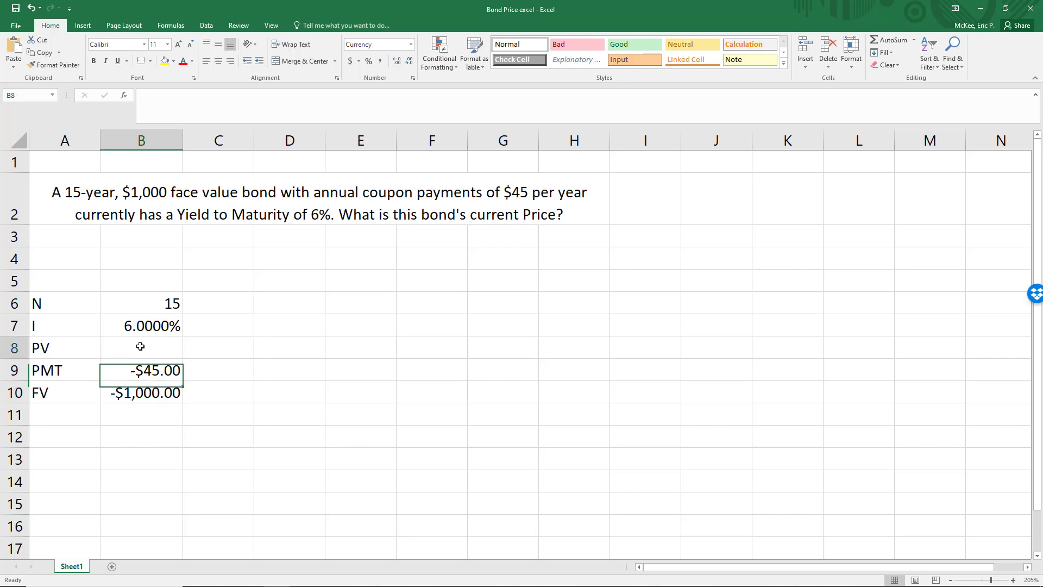
pyautogui.write('=pv(')
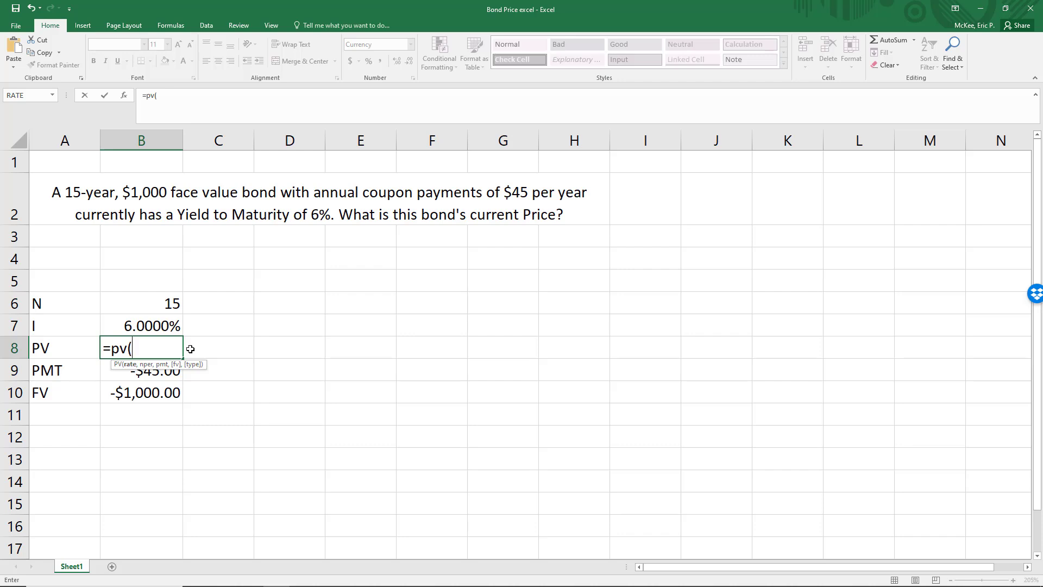
pyautogui.write('.06,15')
pyautogui.write(',')
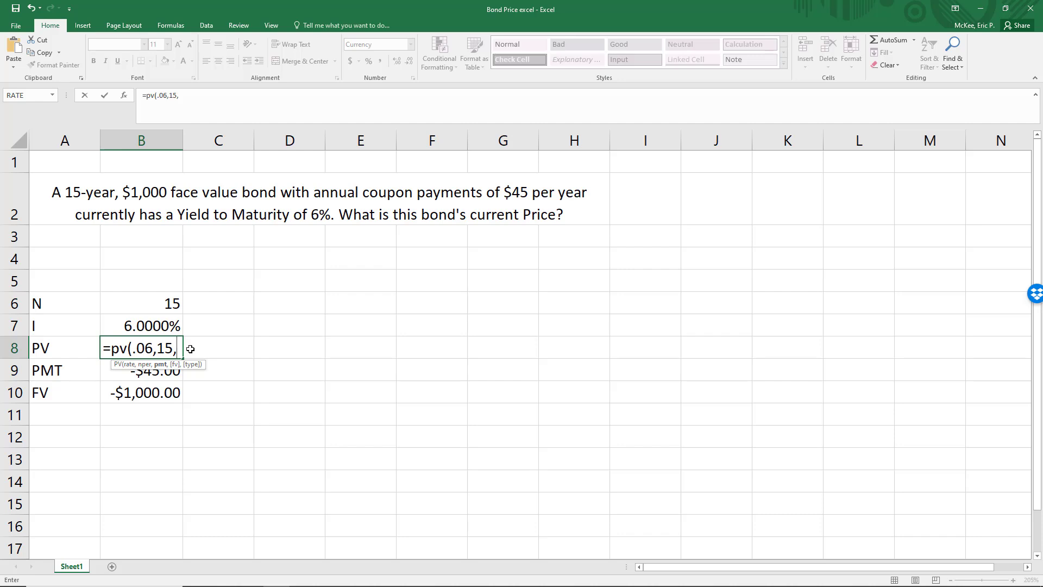
pyautogui.write('-45,')
pyautogui.write('-1000')
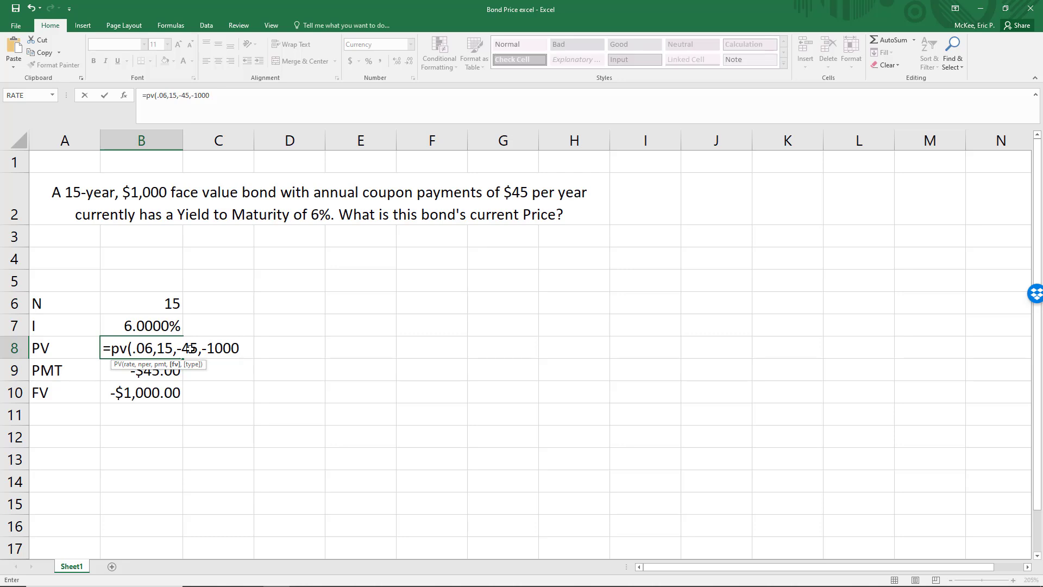
pyautogui.write(')')
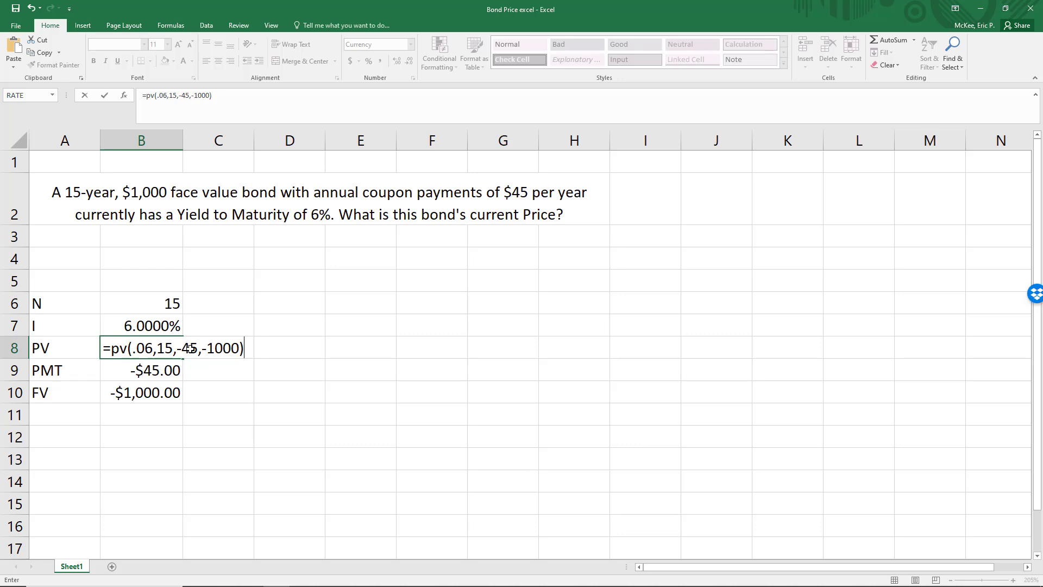
pyautogui.press('Return')
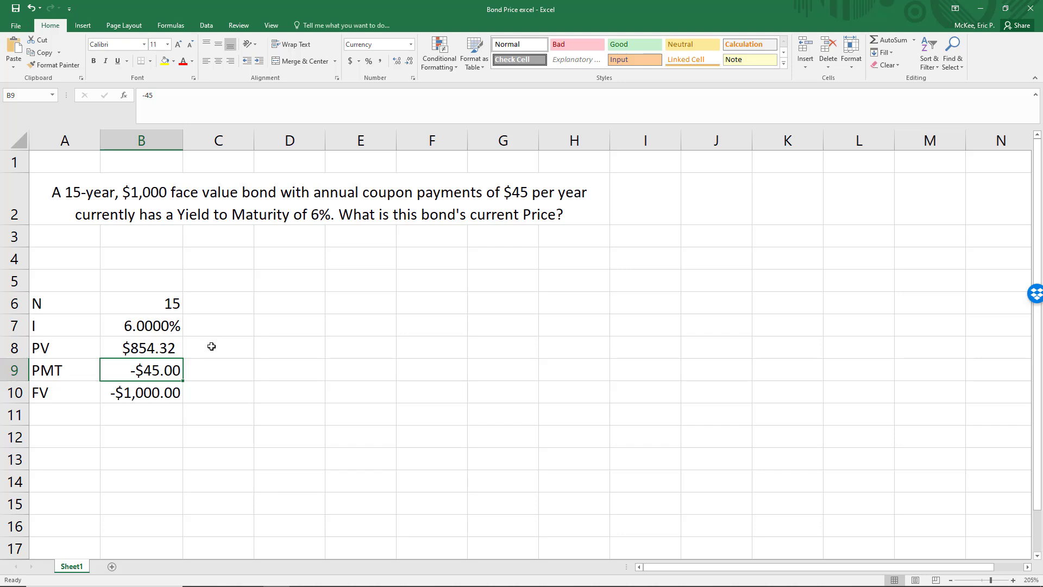
# Replace the typed-in numbers in B8's PV formula with cell references, making it =PV(B7,B6,B9,B10).
pyautogui.click(160, 350)
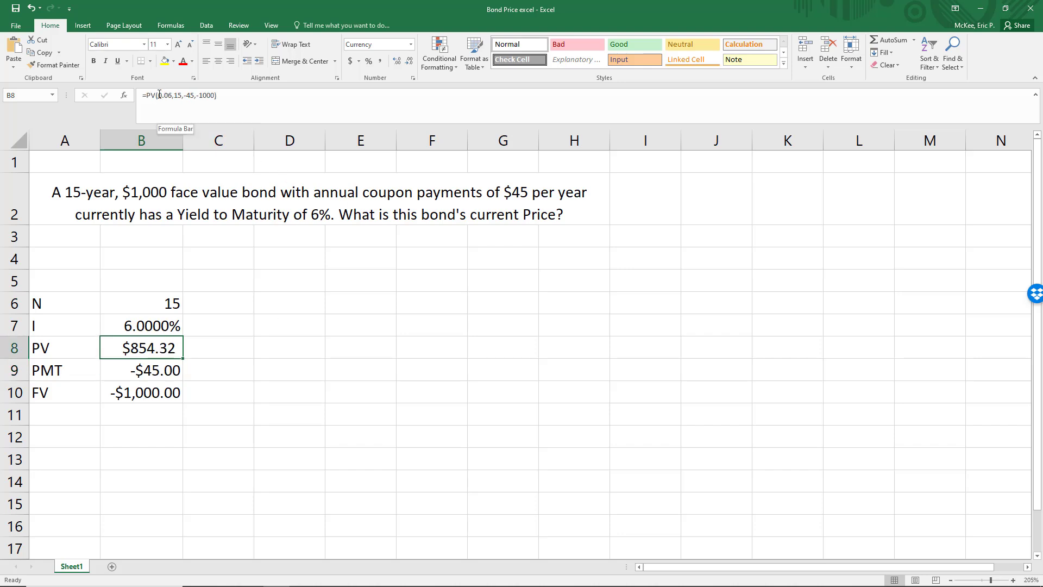
pyautogui.moveTo(159, 95); pyautogui.dragTo(213, 98)
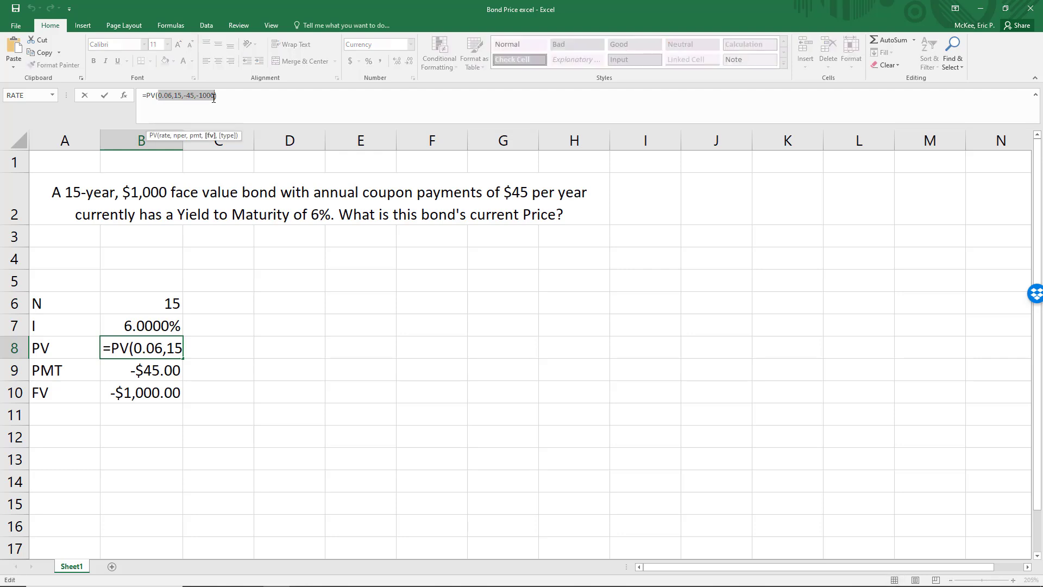
pyautogui.press('Delete')
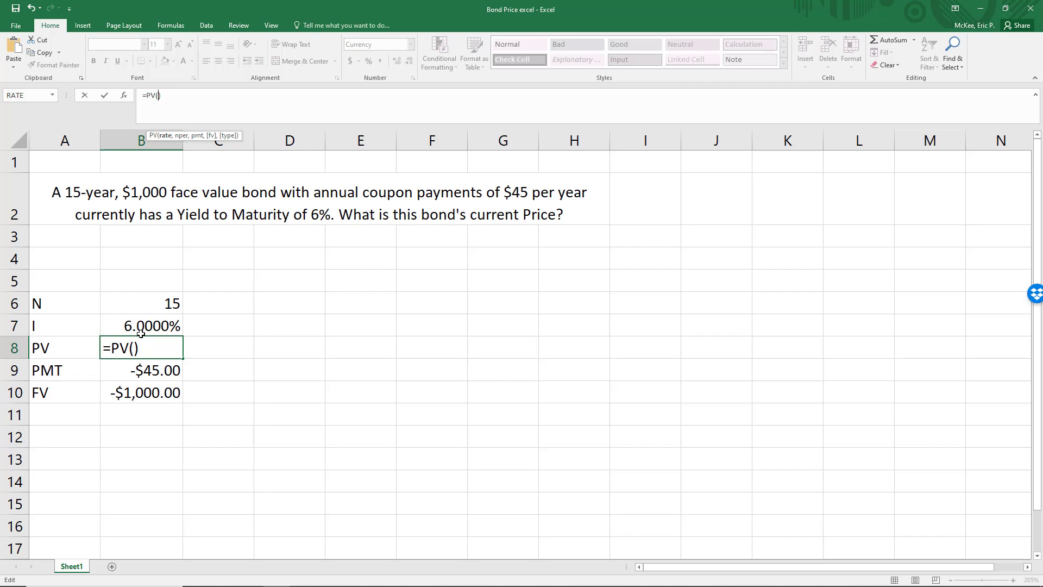
pyautogui.write('b7,')
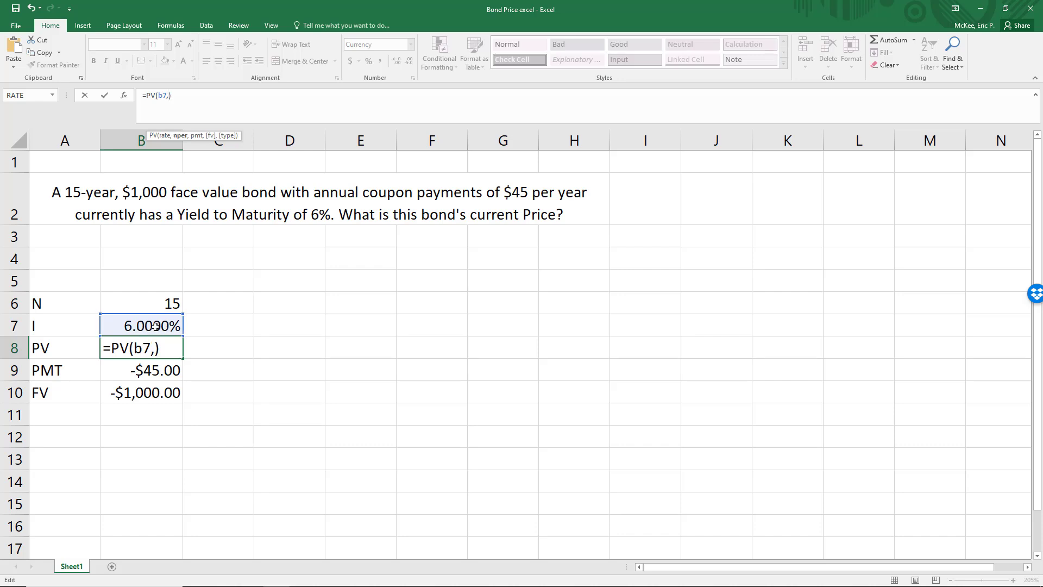
pyautogui.click(149, 303)
pyautogui.write(',')
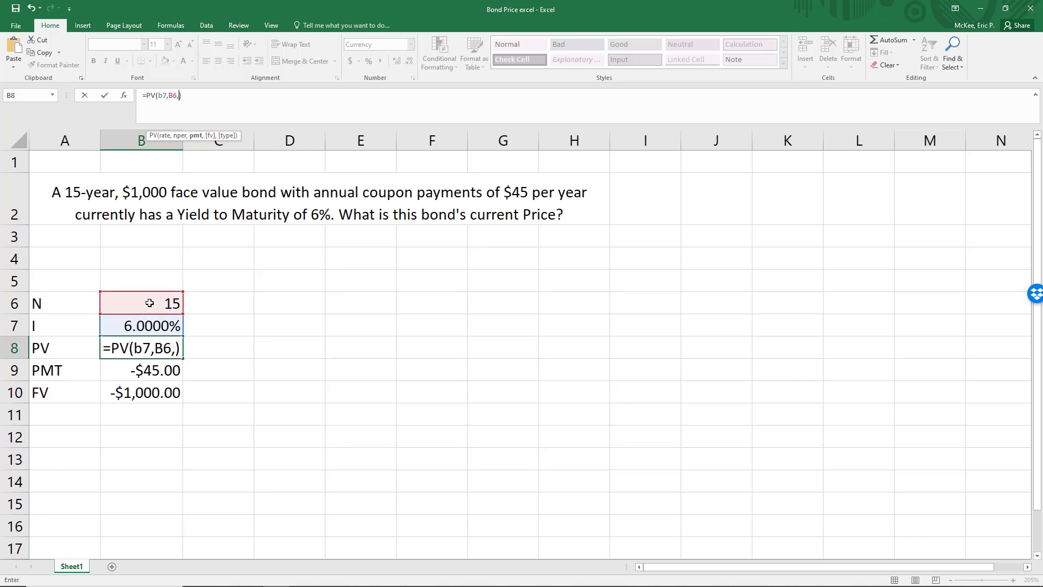
pyautogui.click(142, 373)
pyautogui.write(',')
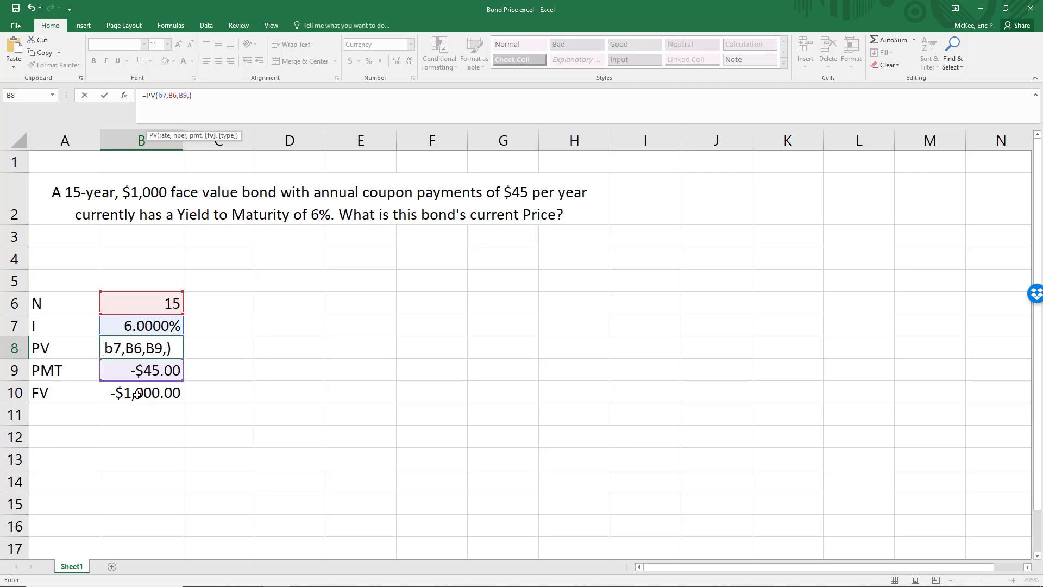
pyautogui.click(134, 391)
pyautogui.press('Return')
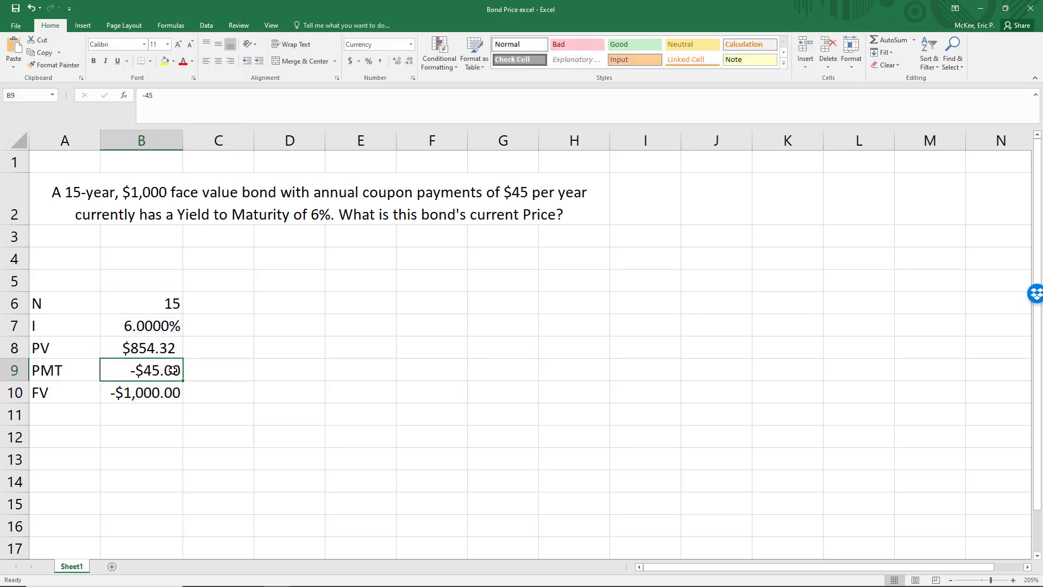
pyautogui.press('Right')
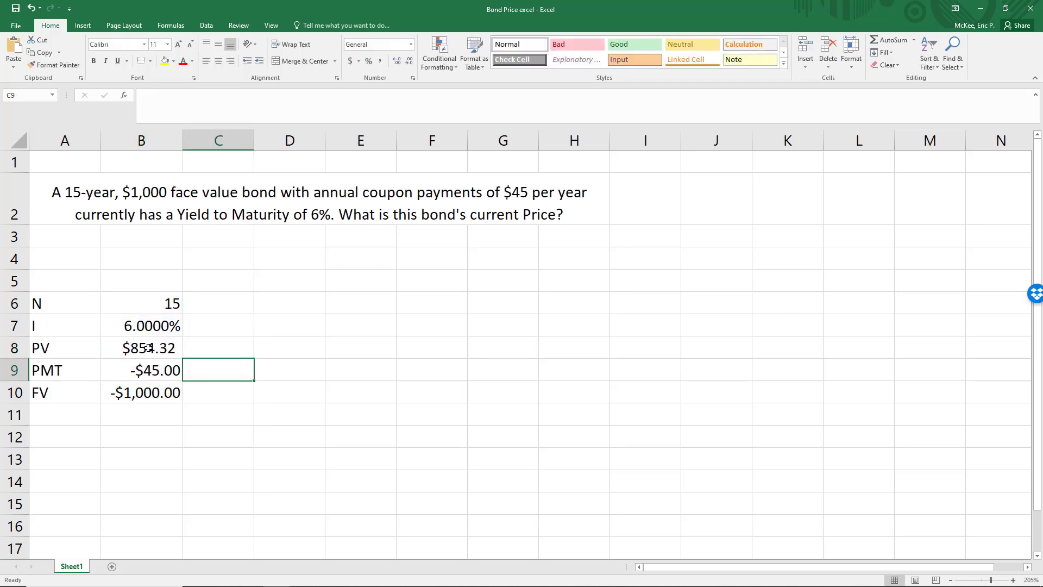
pyautogui.click(172, 348)
pyautogui.moveTo(173, 348); pyautogui.dragTo(217, 345)
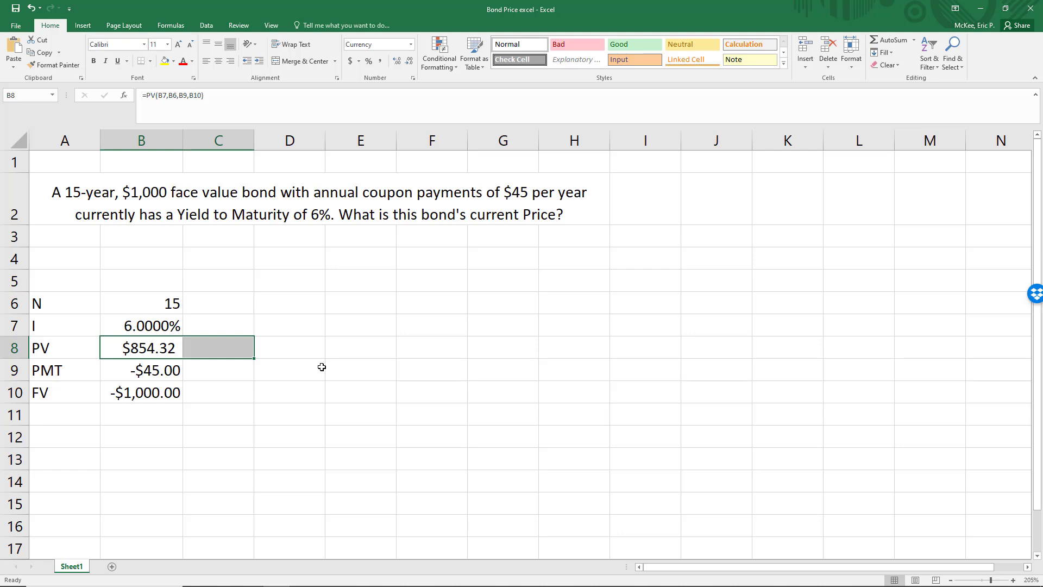
pyautogui.moveTo(161, 303); pyautogui.dragTo(164, 338)
pyautogui.moveTo(153, 373); pyautogui.dragTo(155, 393)
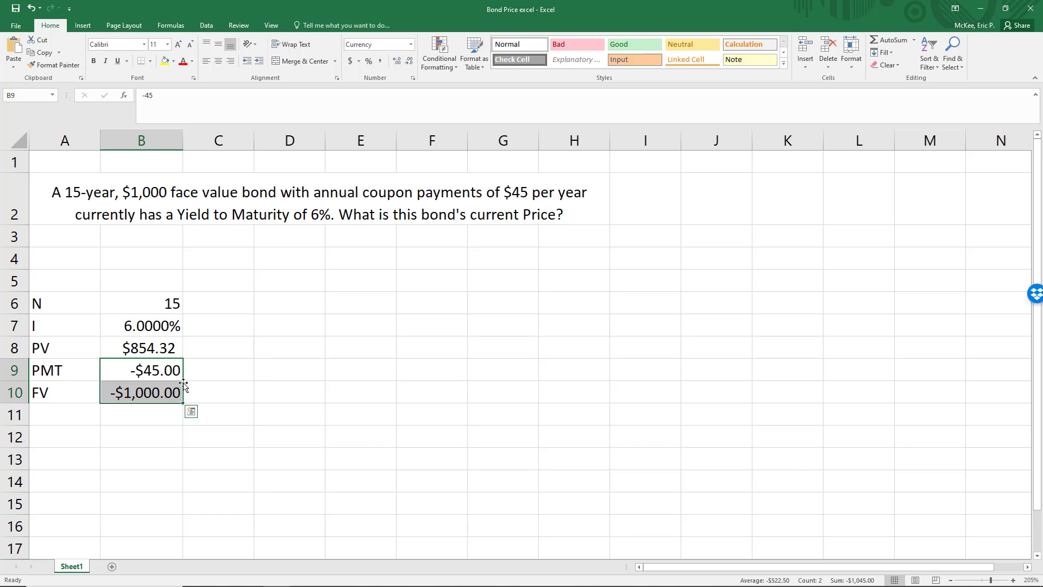
# Change the number of periods N in B6 to 30.
pyautogui.click(163, 302)
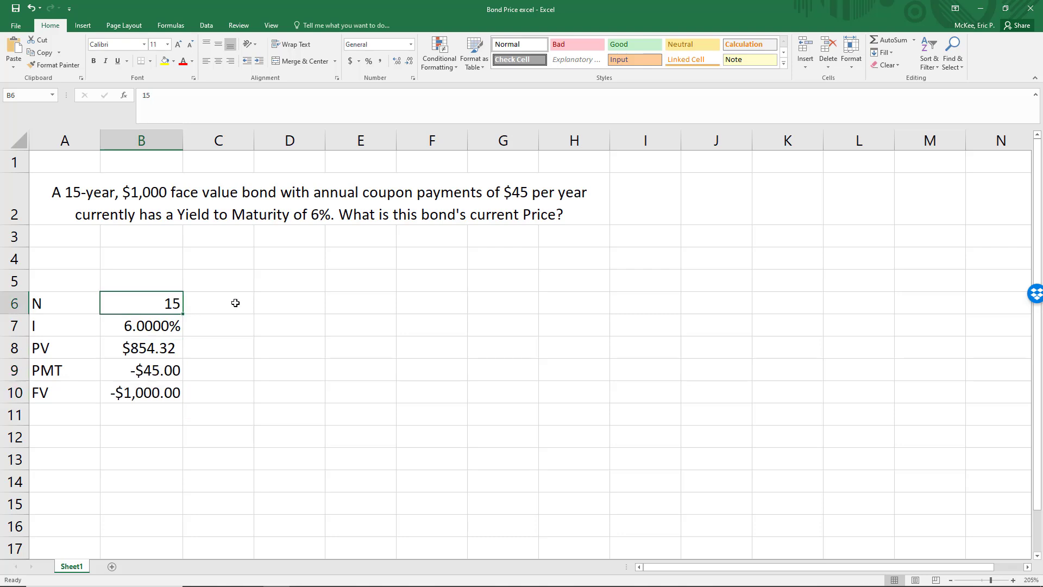
pyautogui.write('30')
pyautogui.press('Return')
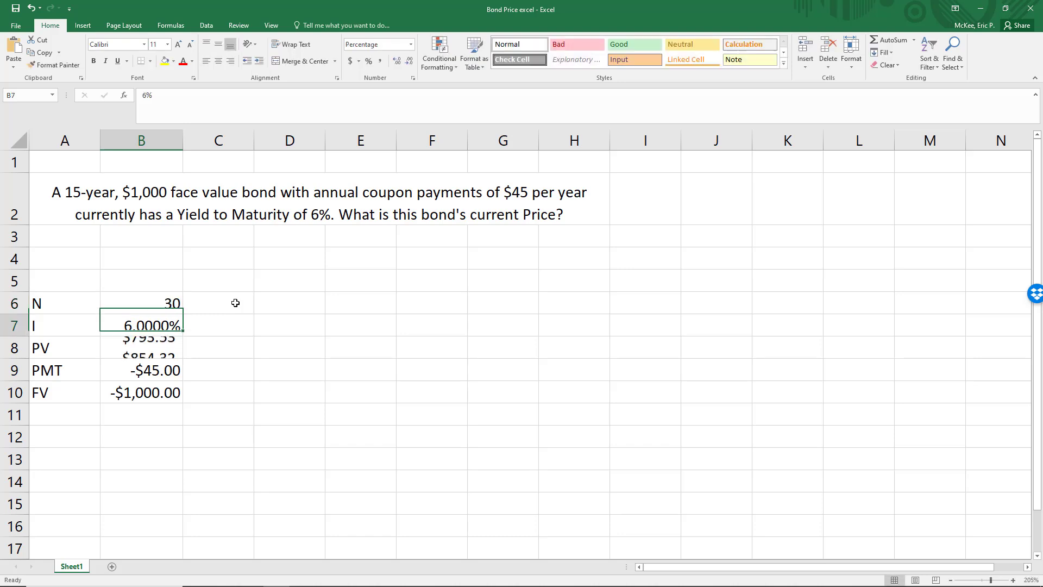